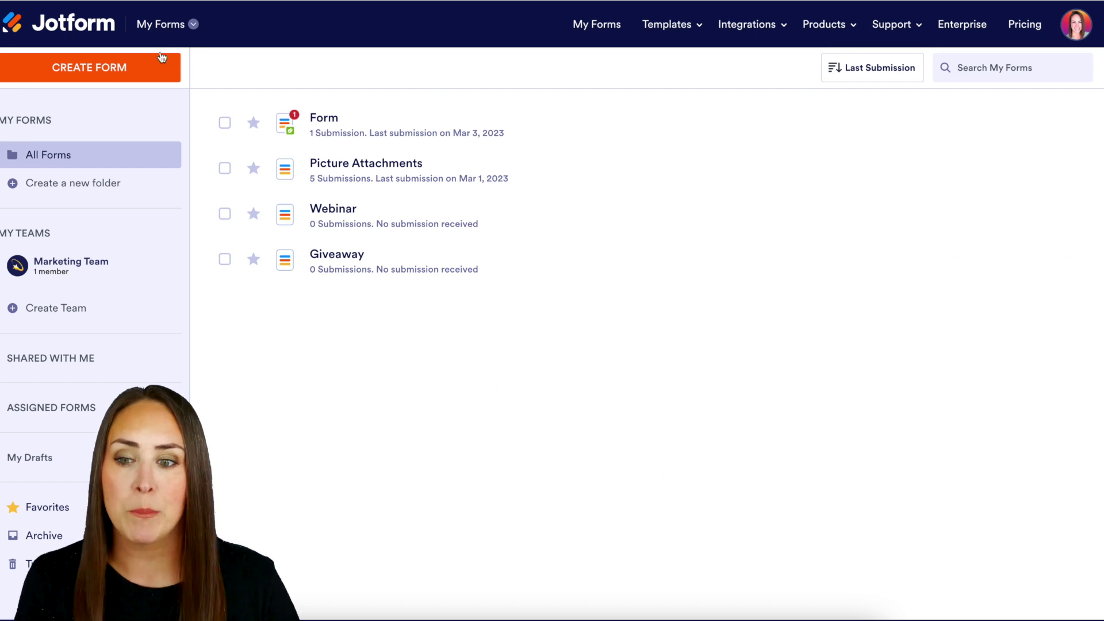
Start a blank Classic Form from scratch and delete its heading field
left_click(91, 76)
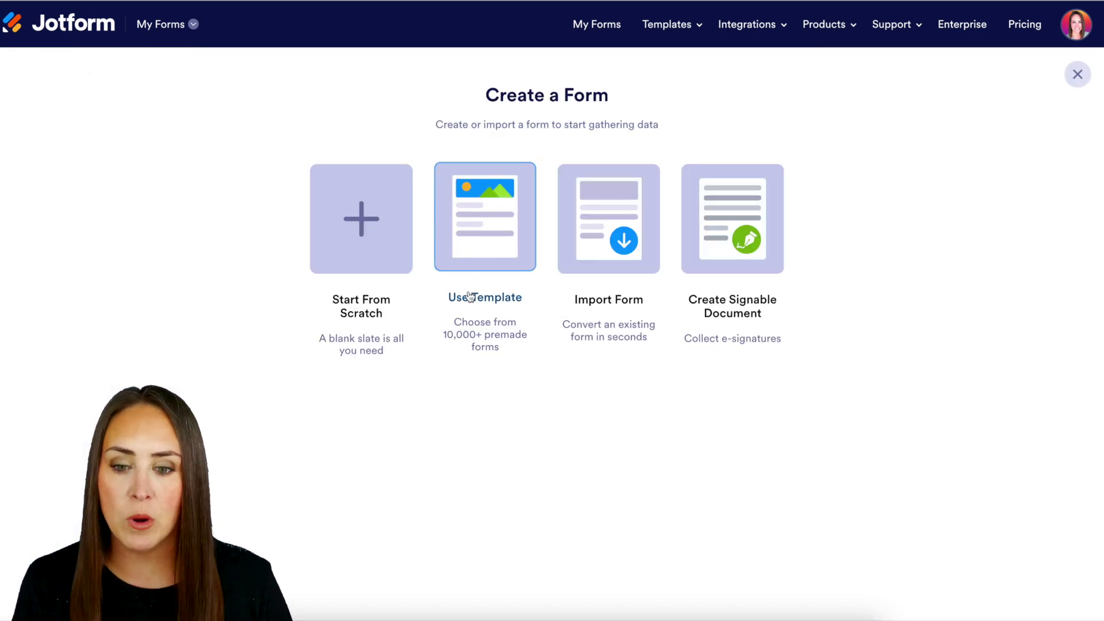
left_click(371, 223)
left_click(370, 223)
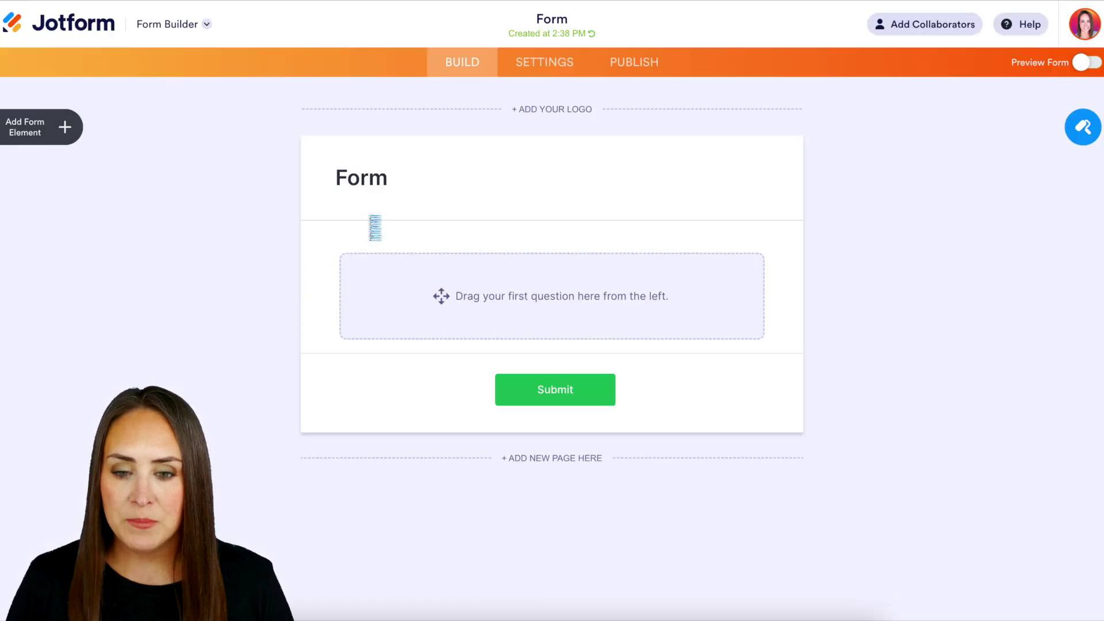
left_click(776, 209)
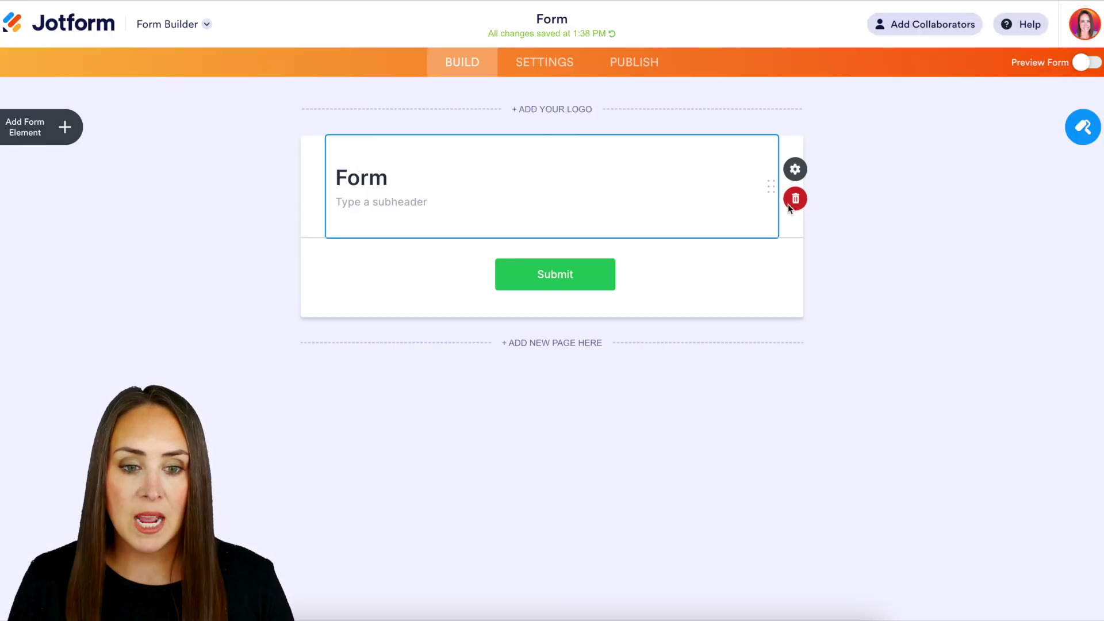
left_click(794, 197)
Add Full Name, Email and a Short Text question labelled 'Expense'
left_click(33, 128)
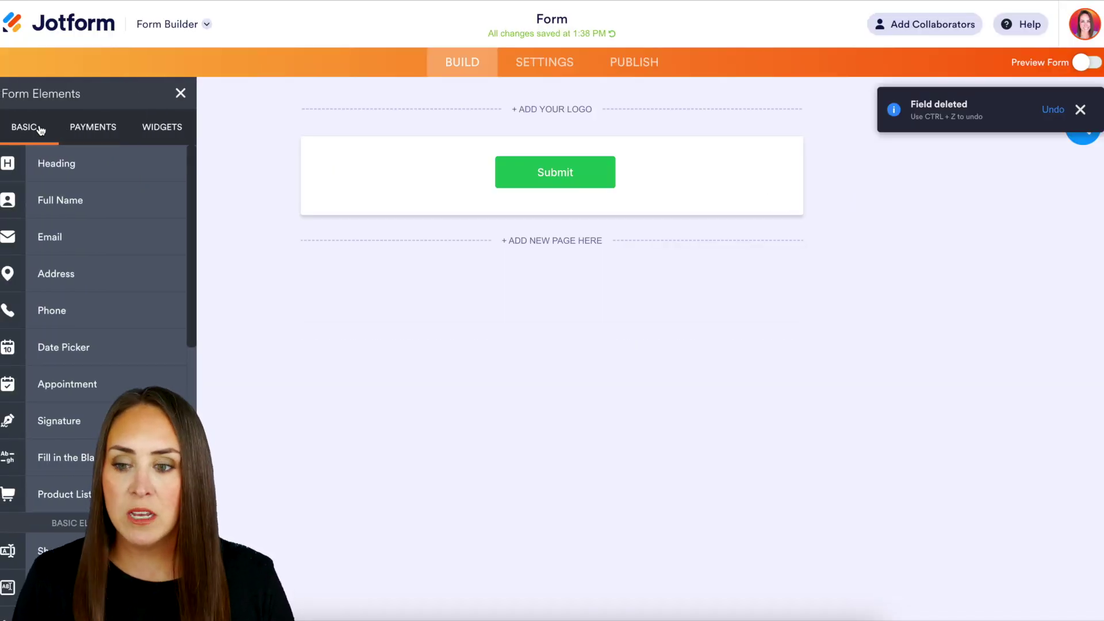
left_click(69, 200)
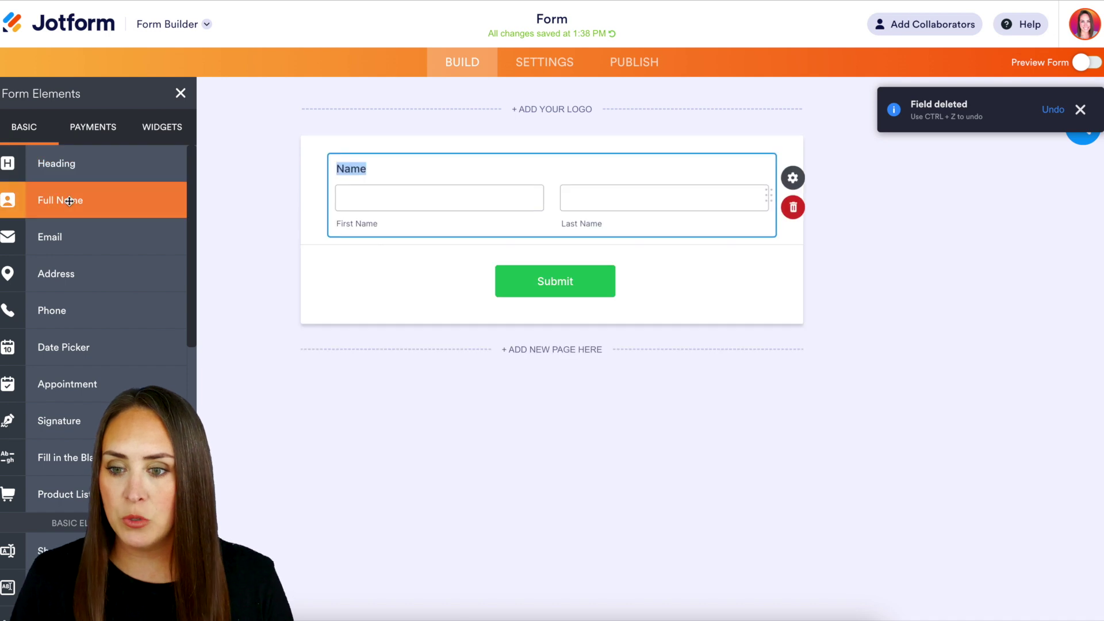
left_click(58, 237)
left_click_drag(57, 550, 374, 412)
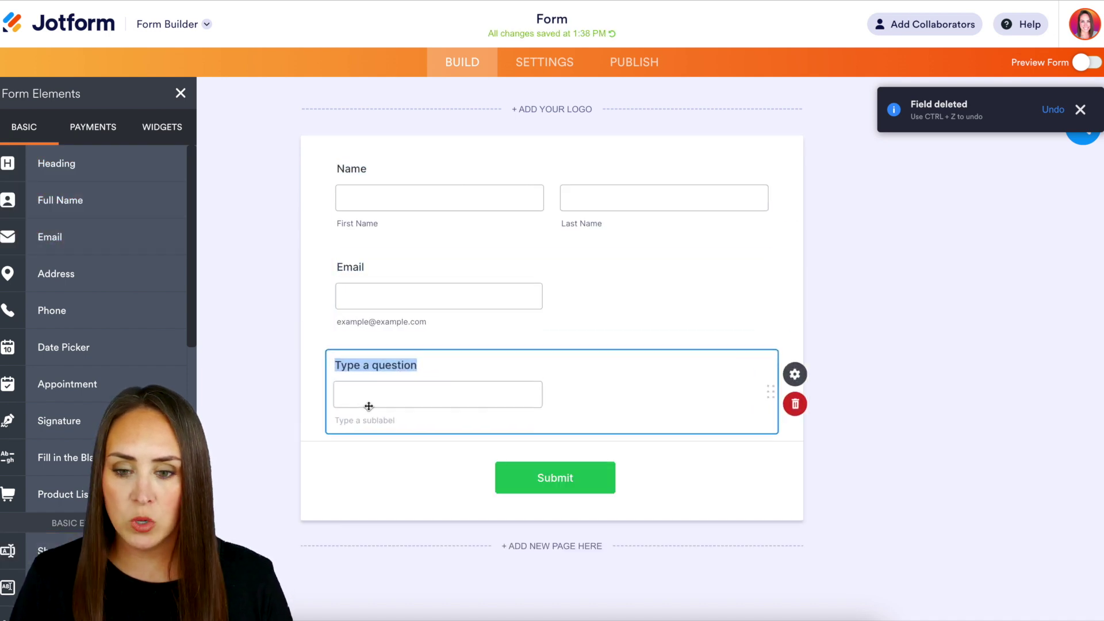
left_click(369, 366)
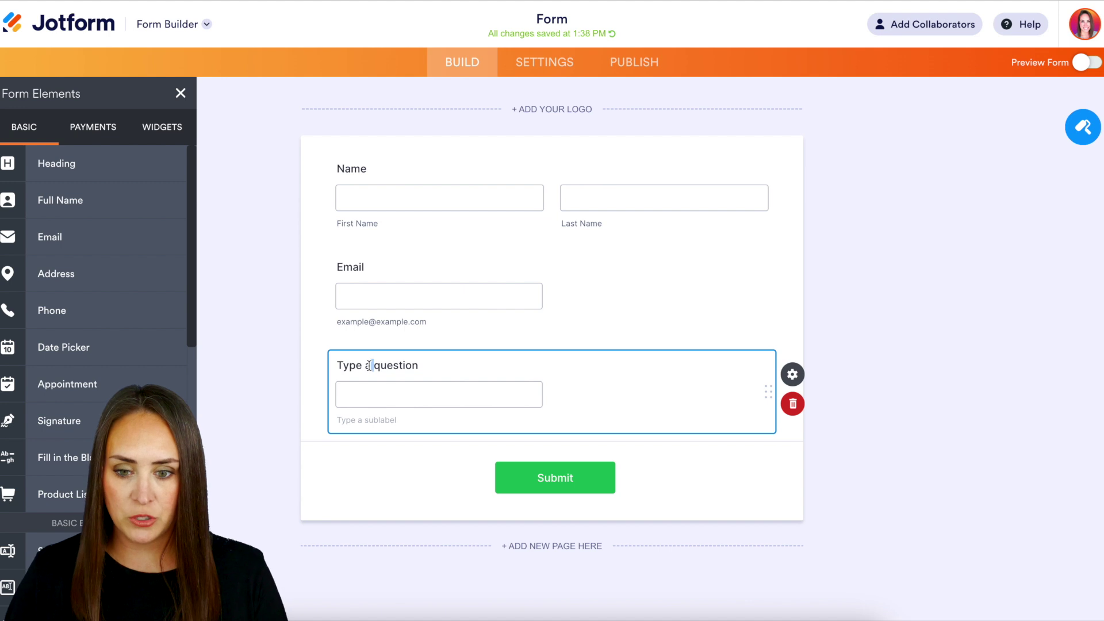
type("Expense")
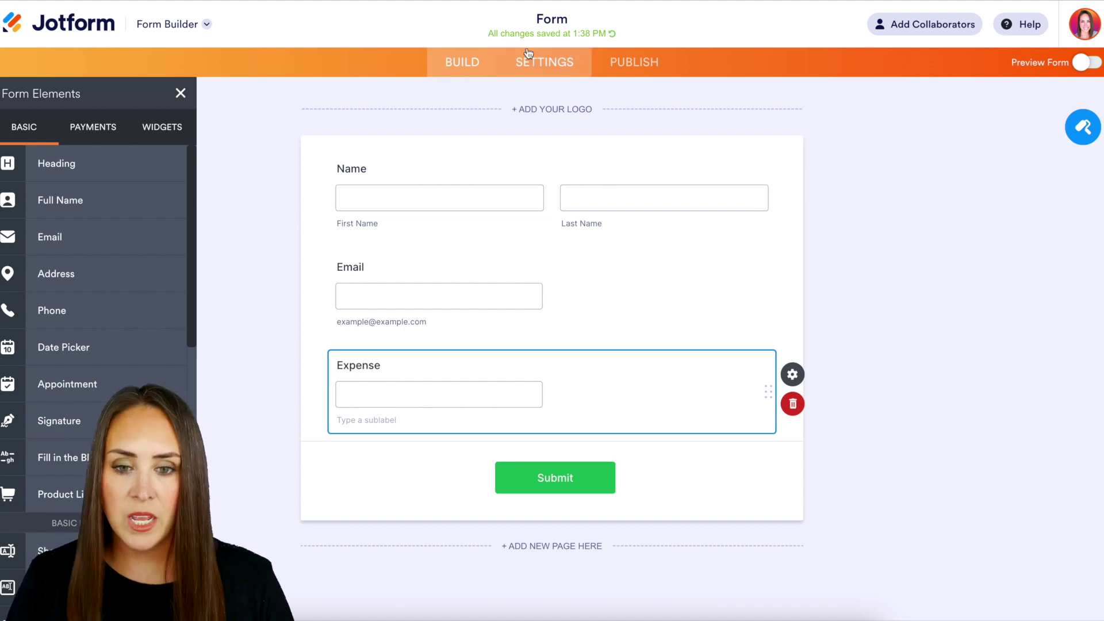
Rename the form to 'Expense Reimbursement'
left_click(546, 17)
type("Ex")
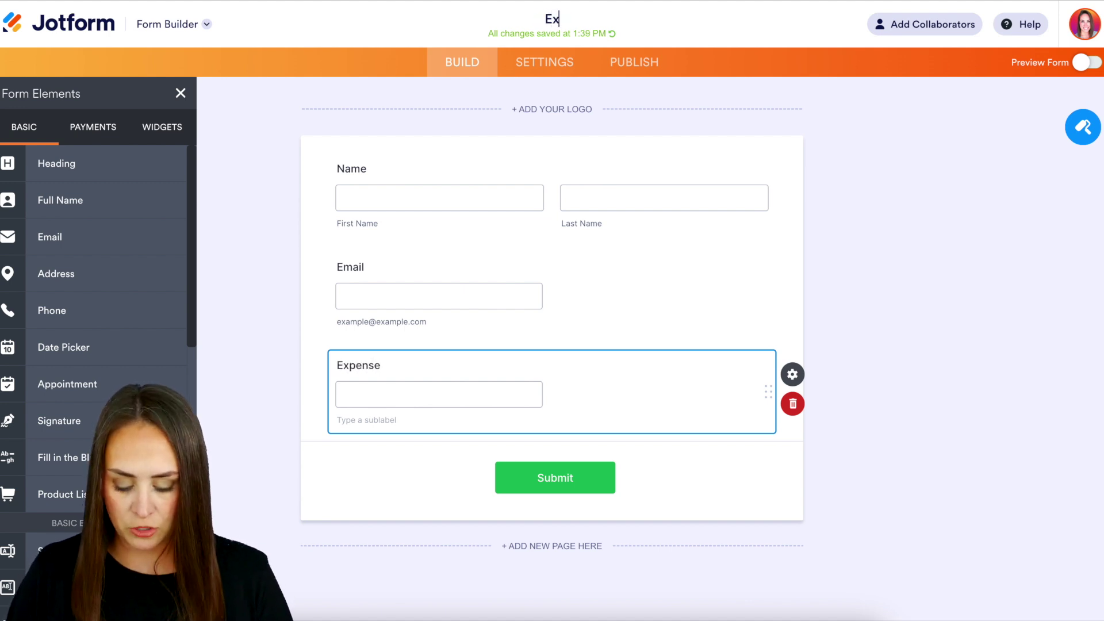
type("pense Reimbursement")
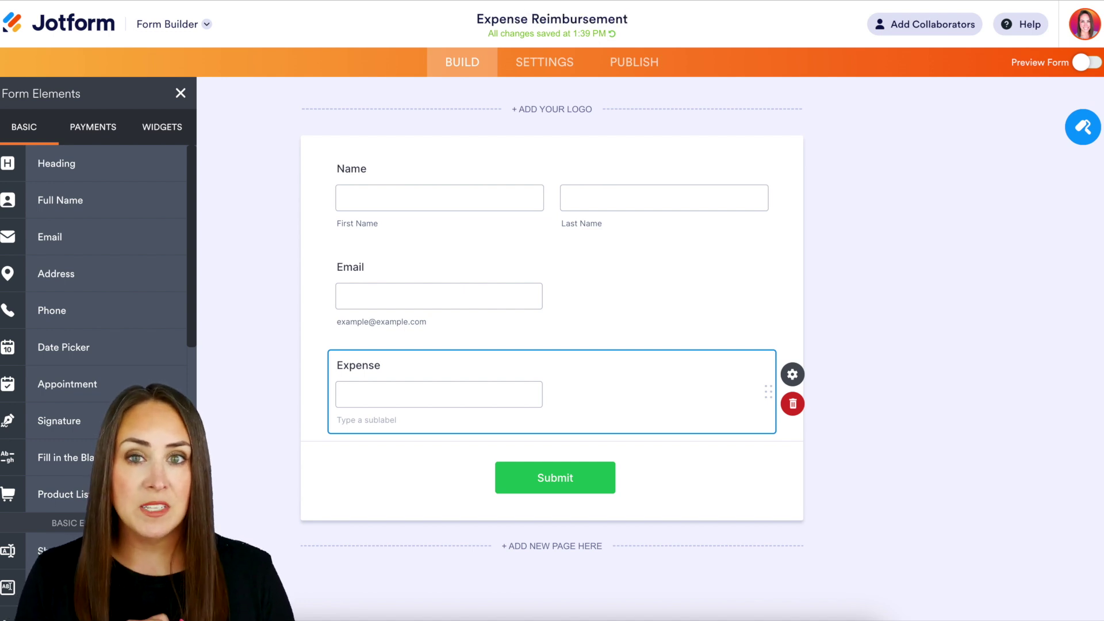
left_click(194, 25)
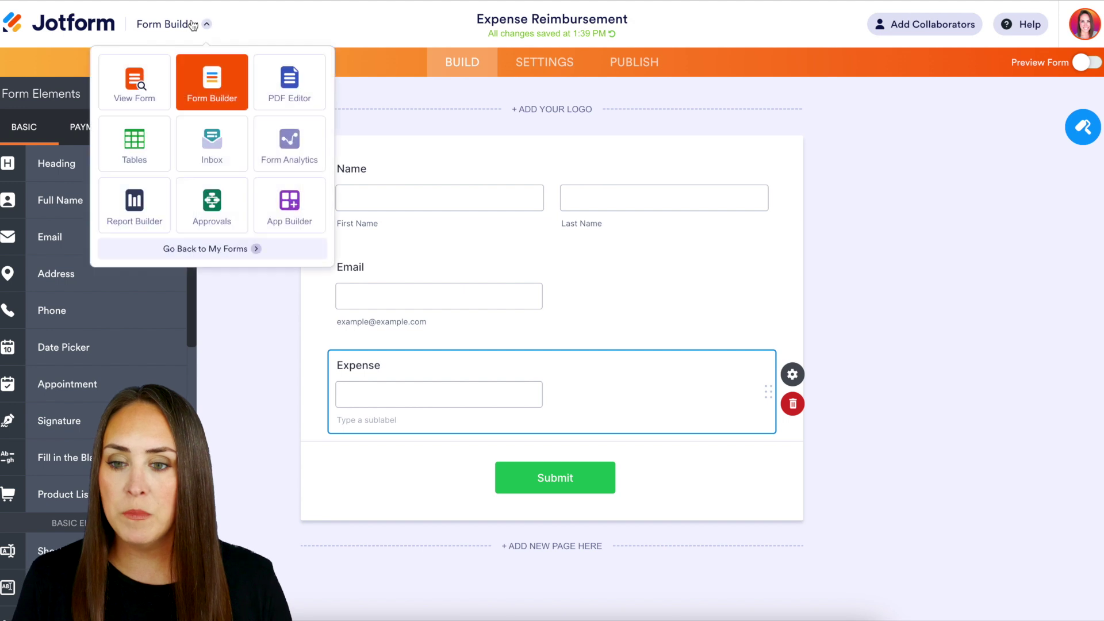
Switch the Expense Reimbursement form to its Approvals flow
left_click(212, 212)
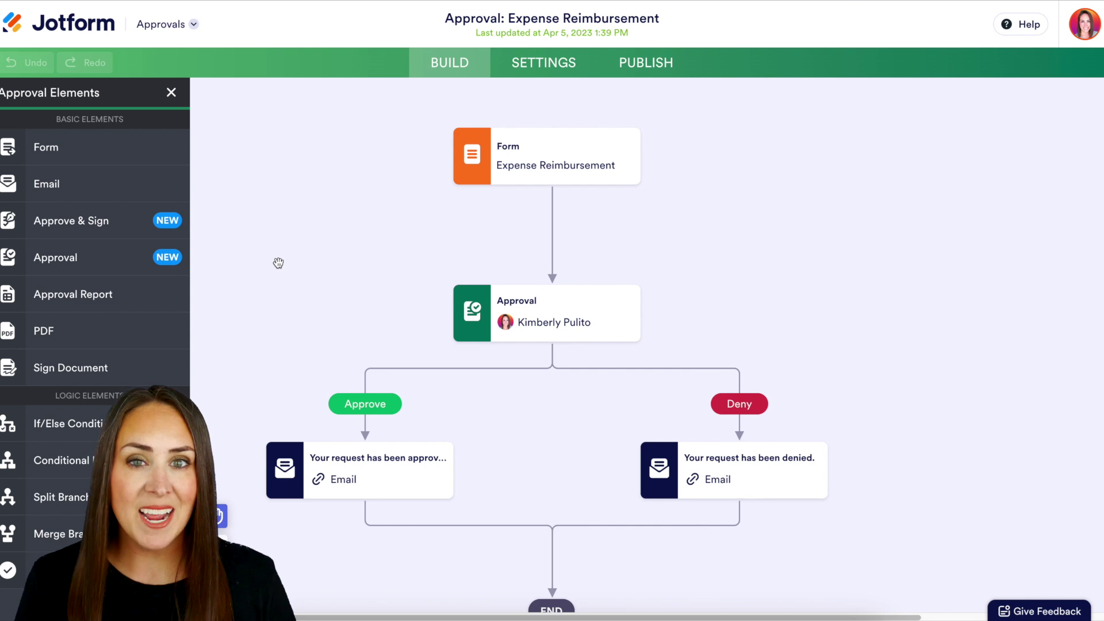
mouse_move(581, 300)
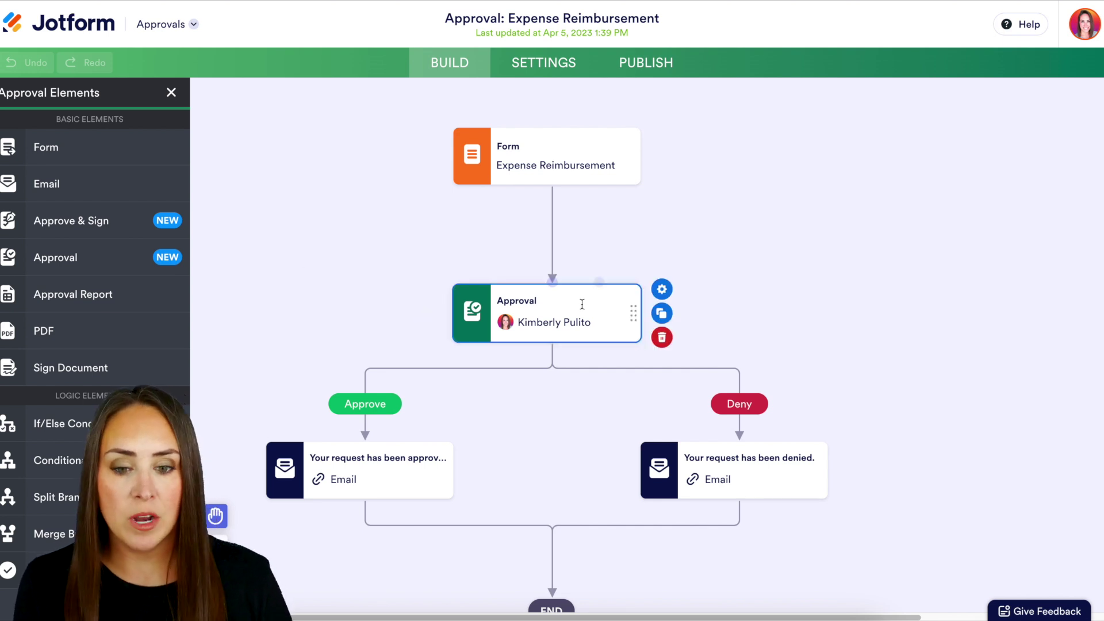
Paste two more approver e-mails into the approval step, making three approvers
left_click(663, 290)
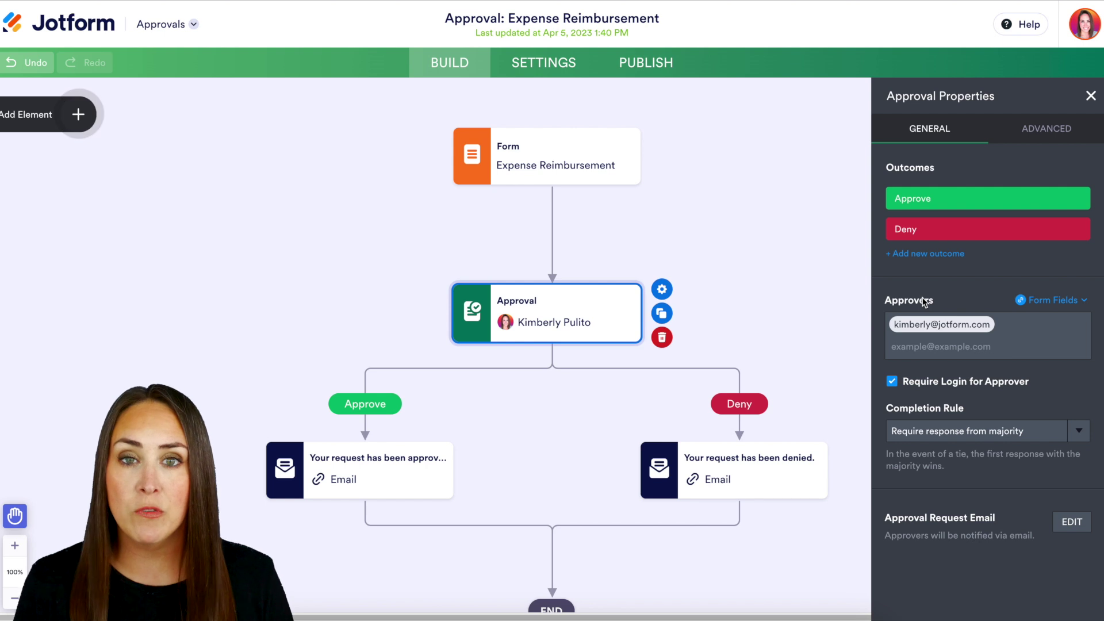
left_click(929, 347)
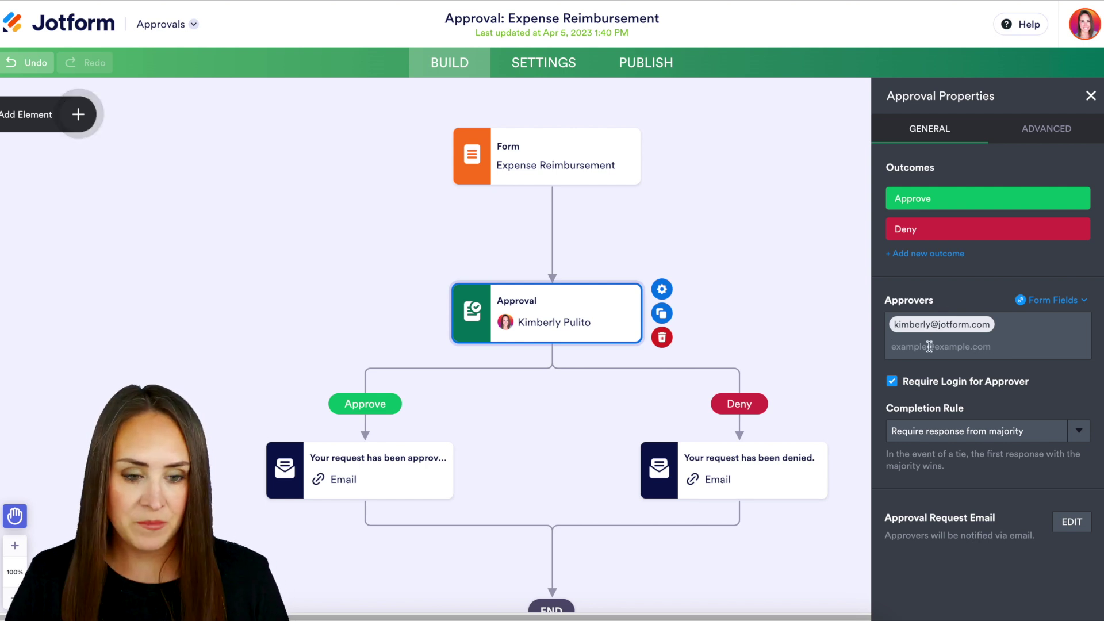
key("ctrl+v")
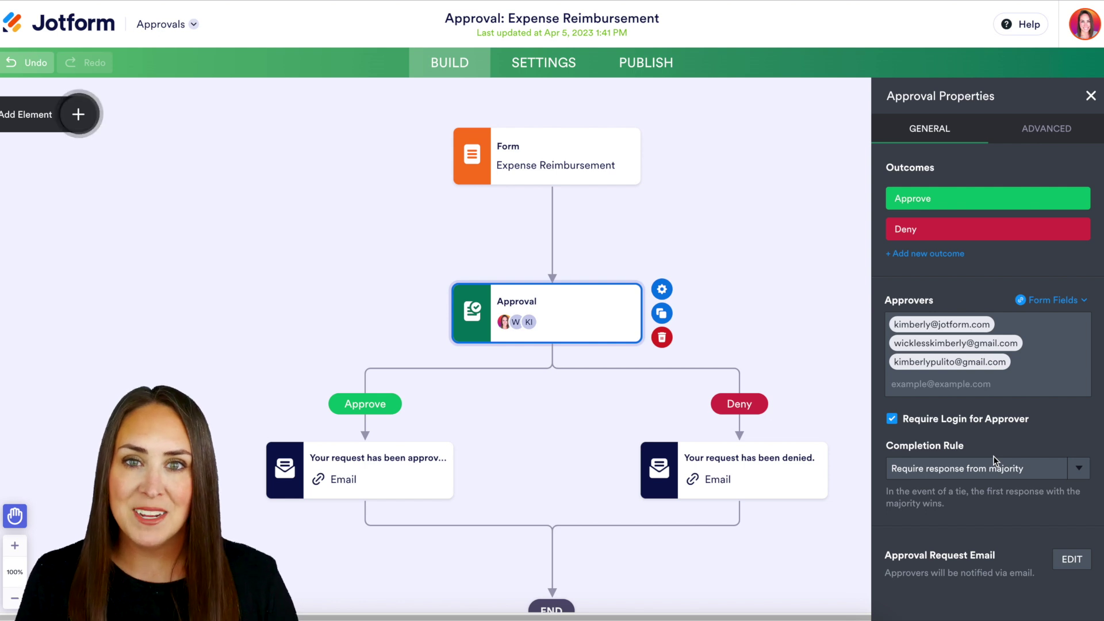
left_click(1038, 467)
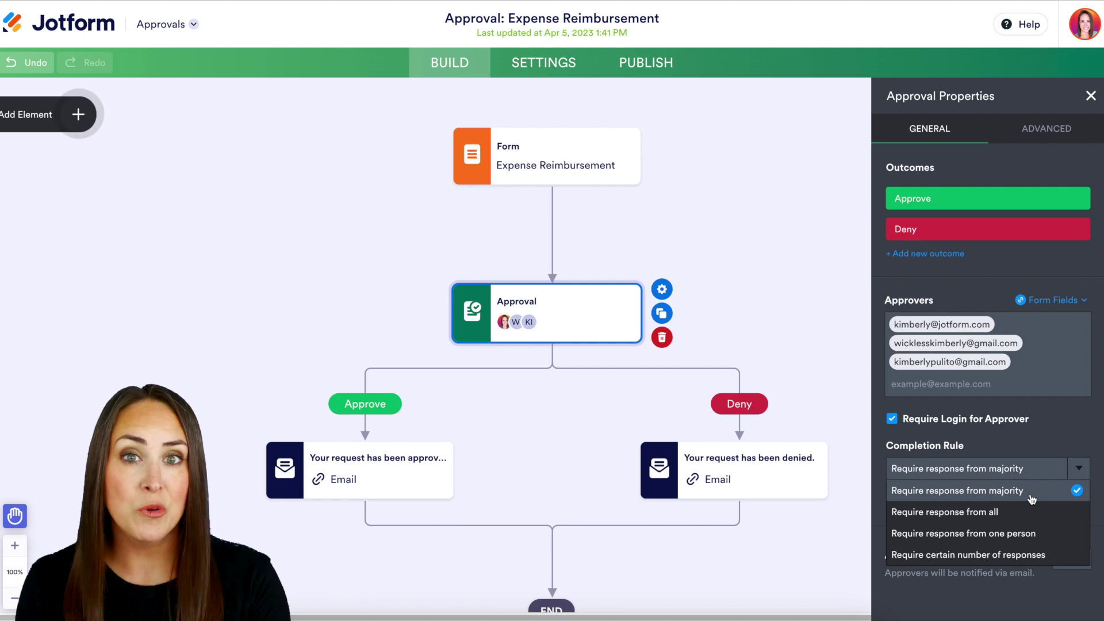
Set the approval Completion Rule to 'Require certain number of responses'
left_click(1067, 518)
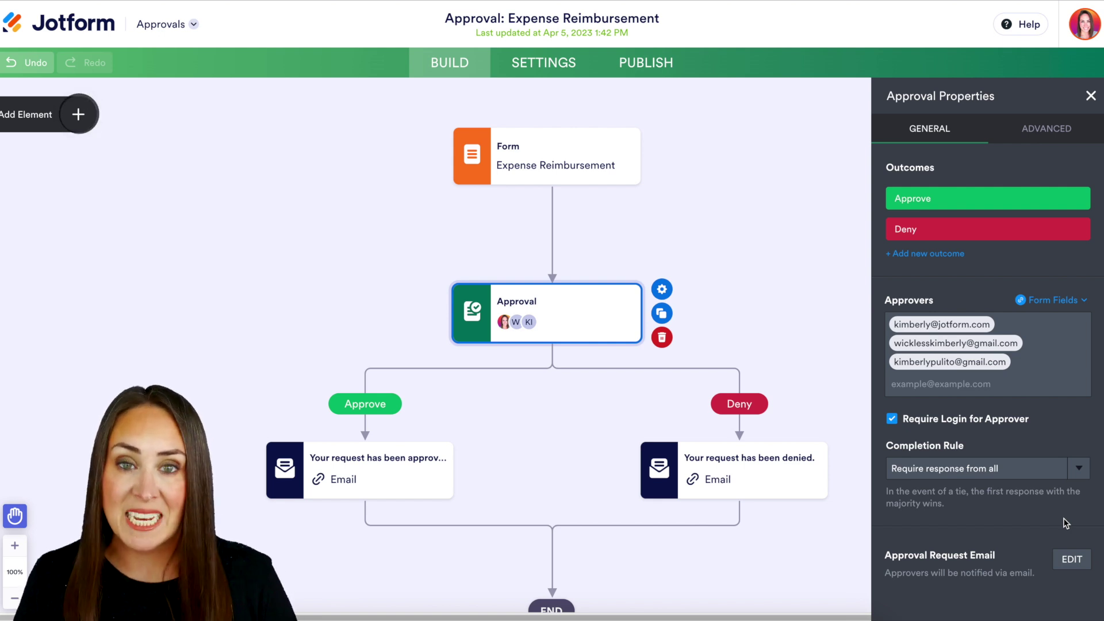
left_click(1075, 473)
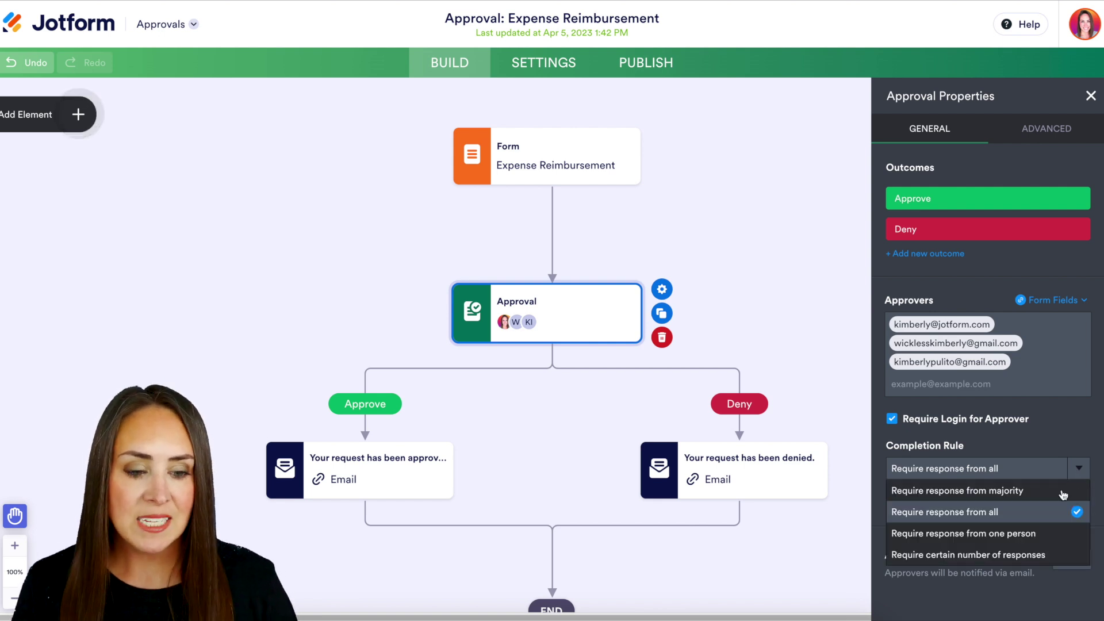
left_click(1054, 534)
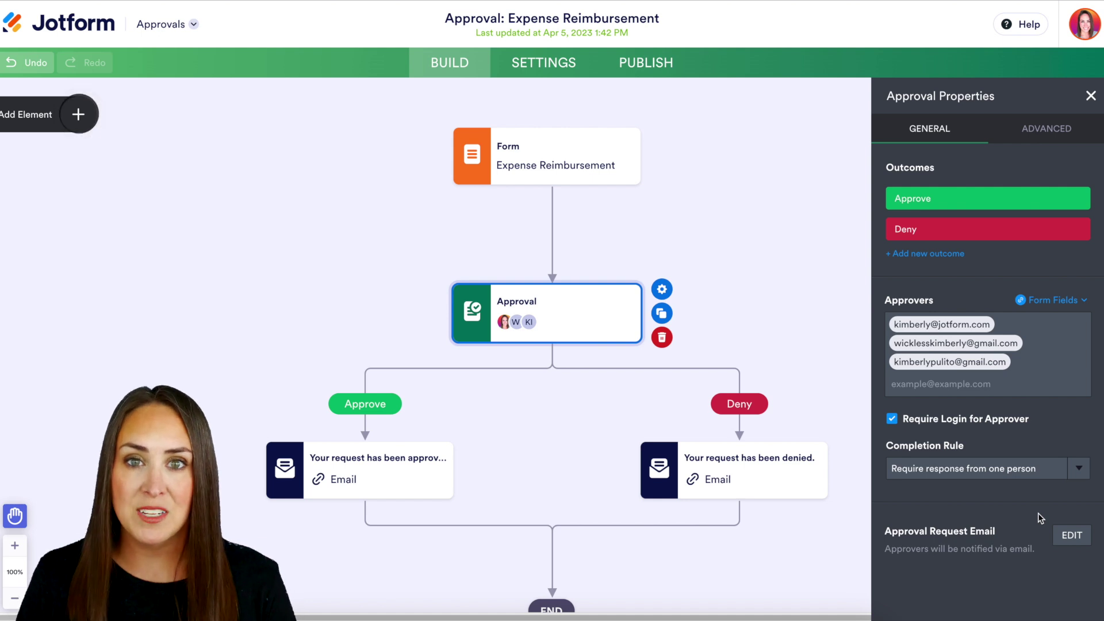
left_click(1036, 471)
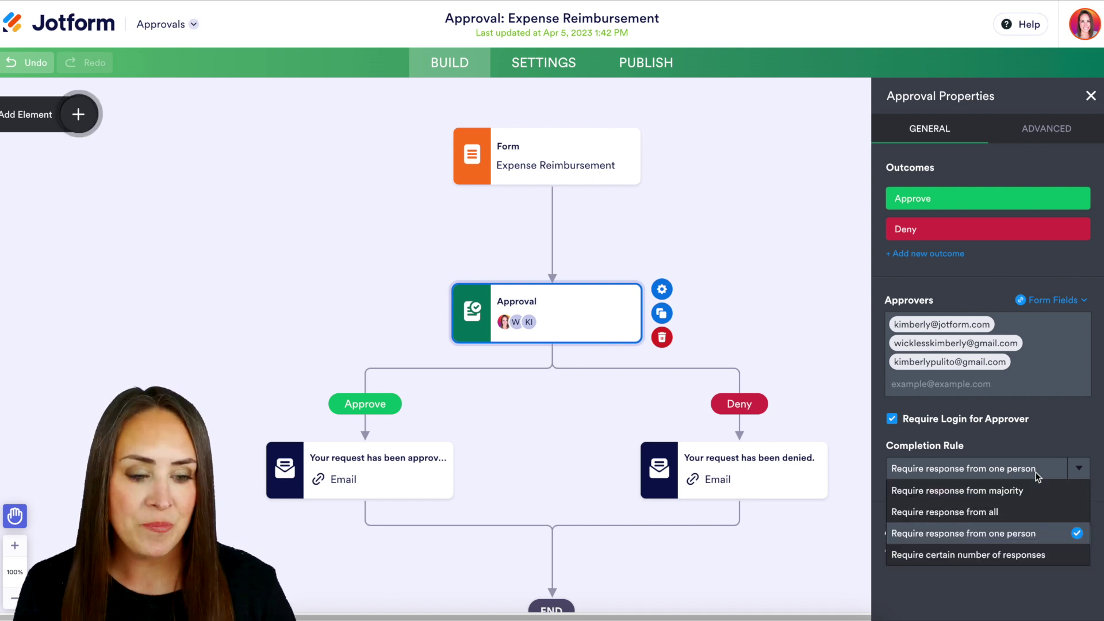
left_click(1024, 555)
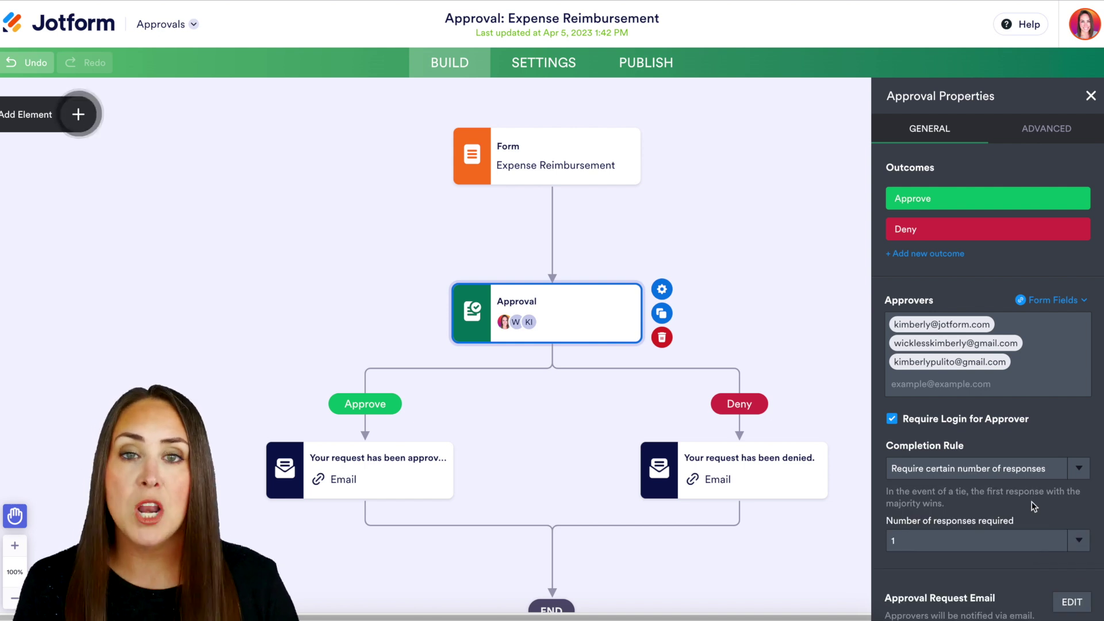
Set Number of responses required to 2, then open the live Expense Reimbursement form
left_click(1061, 540)
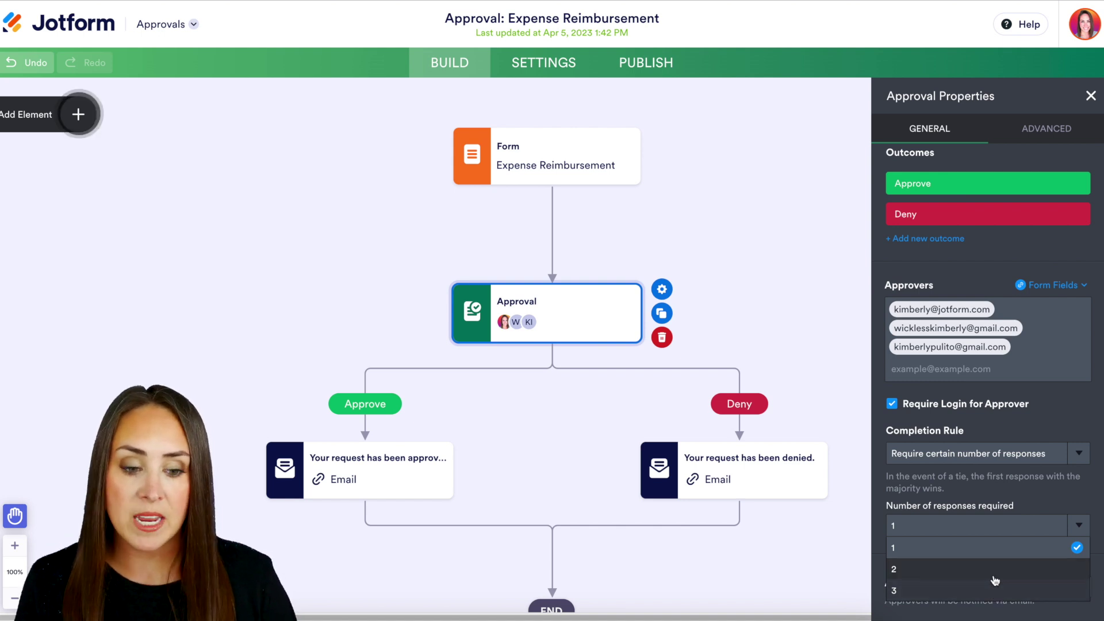
left_click(995, 591)
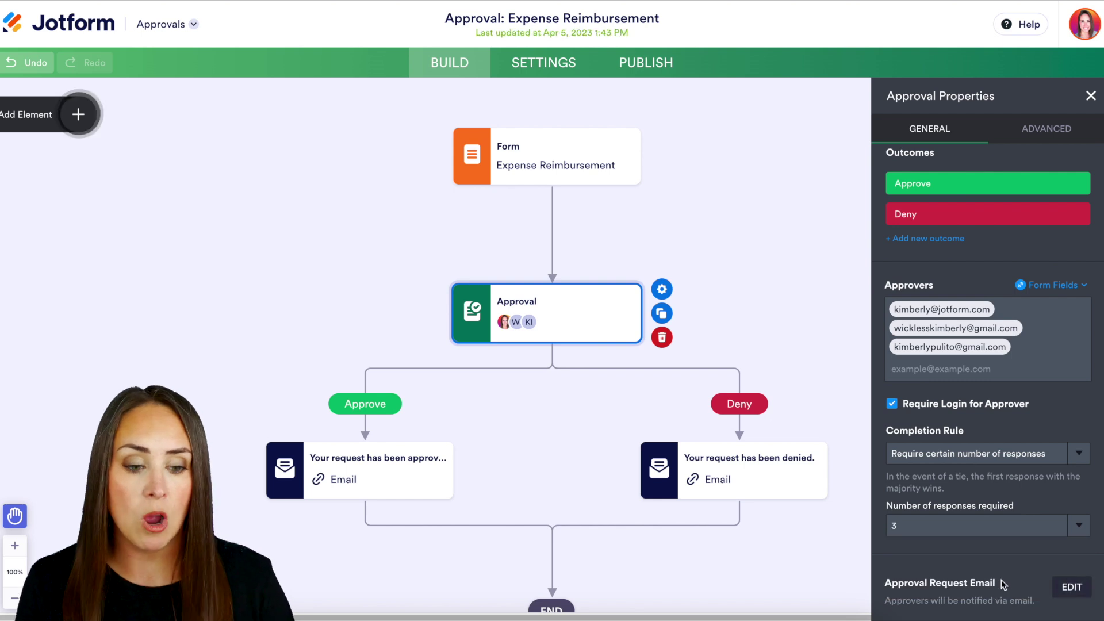
scroll(979, 527, "up", 1)
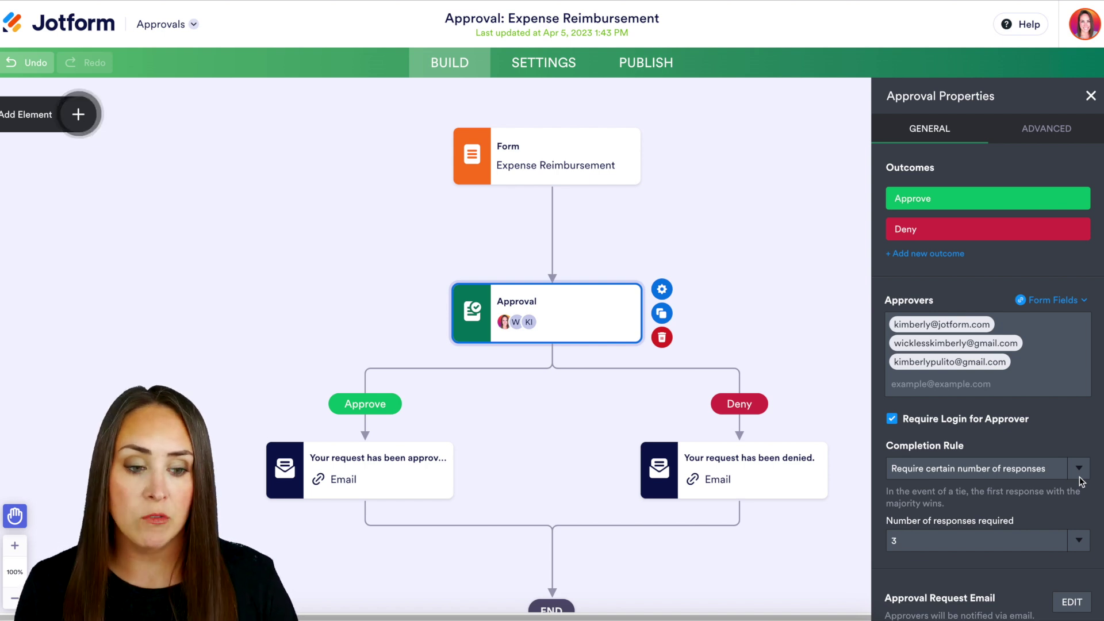
left_click(1079, 541)
left_click(952, 585)
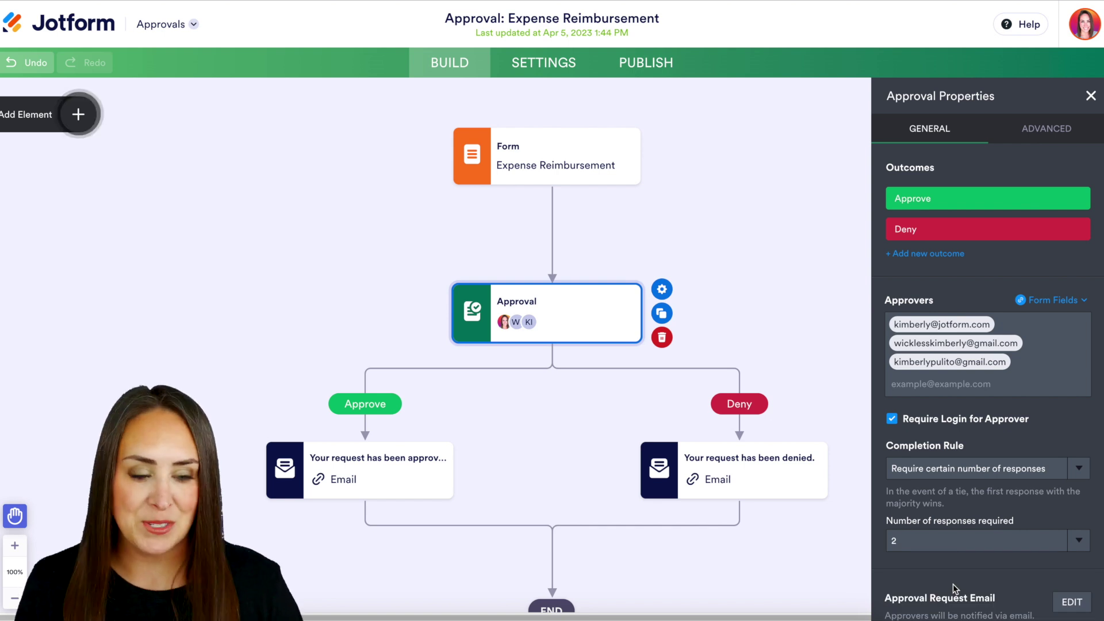
left_click(192, 25)
left_click(130, 90)
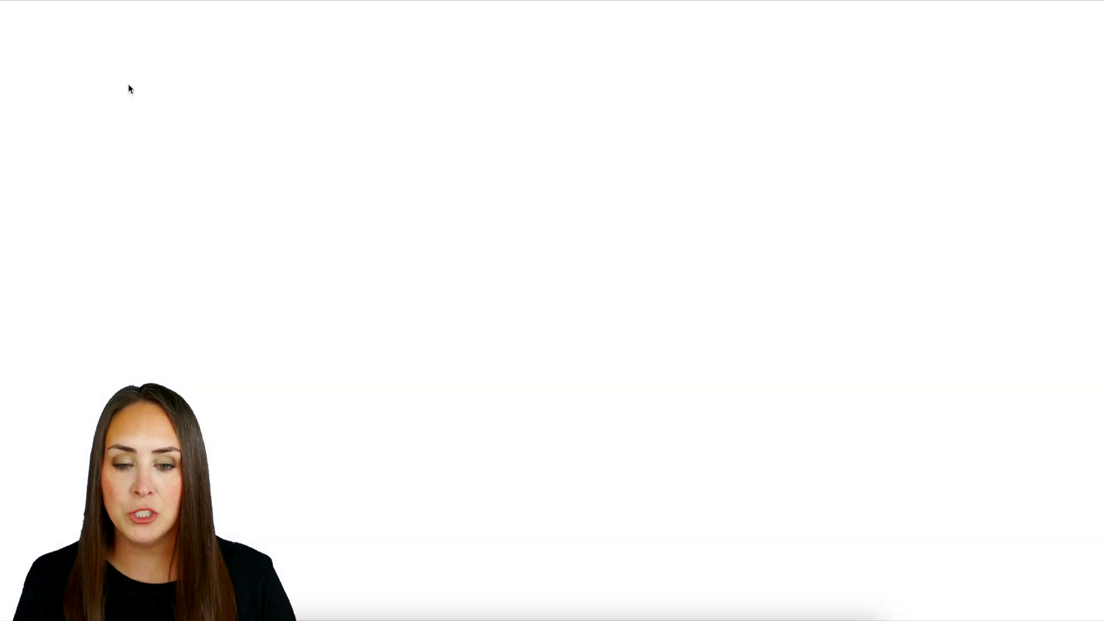
Submit an autofilled test entry with a 243 expense and find its approval request email
left_click(422, 102)
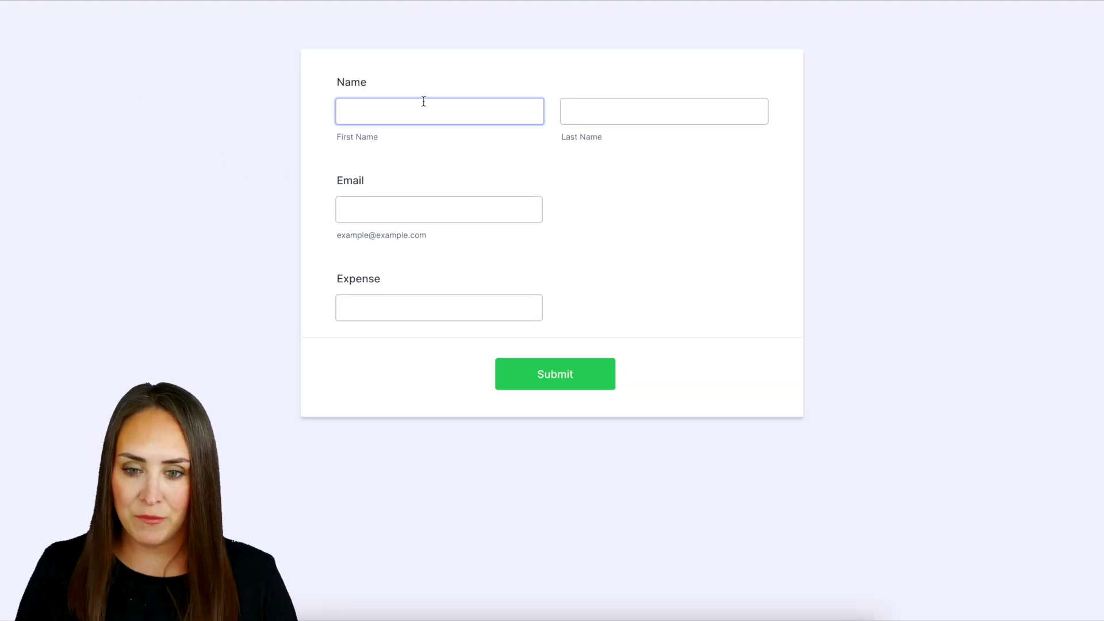
left_click(543, 374)
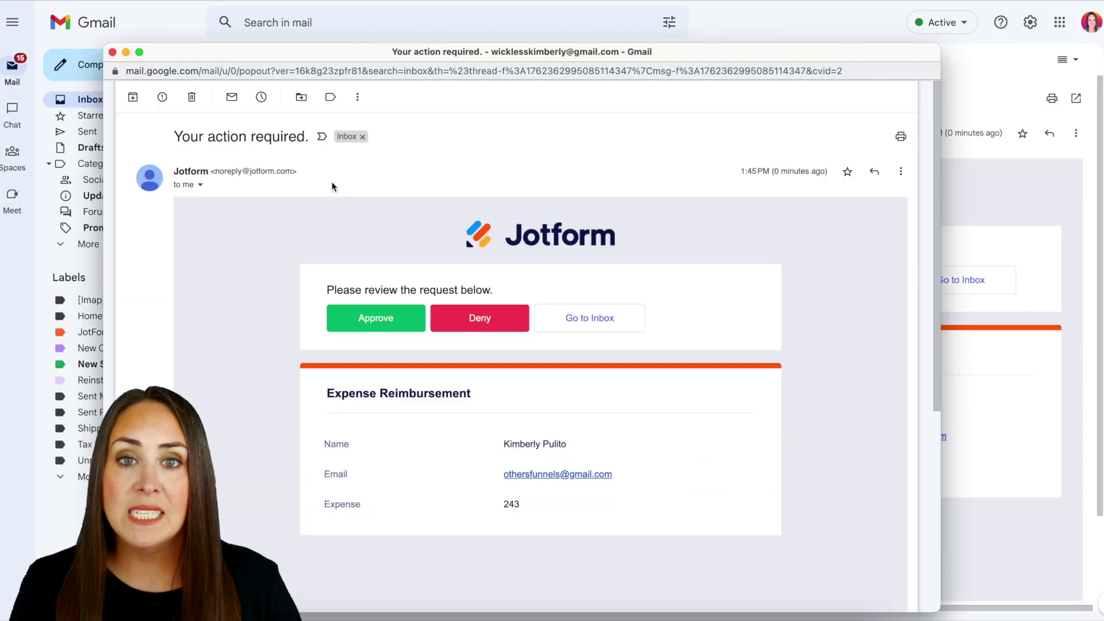
left_click_drag(175, 137, 309, 138)
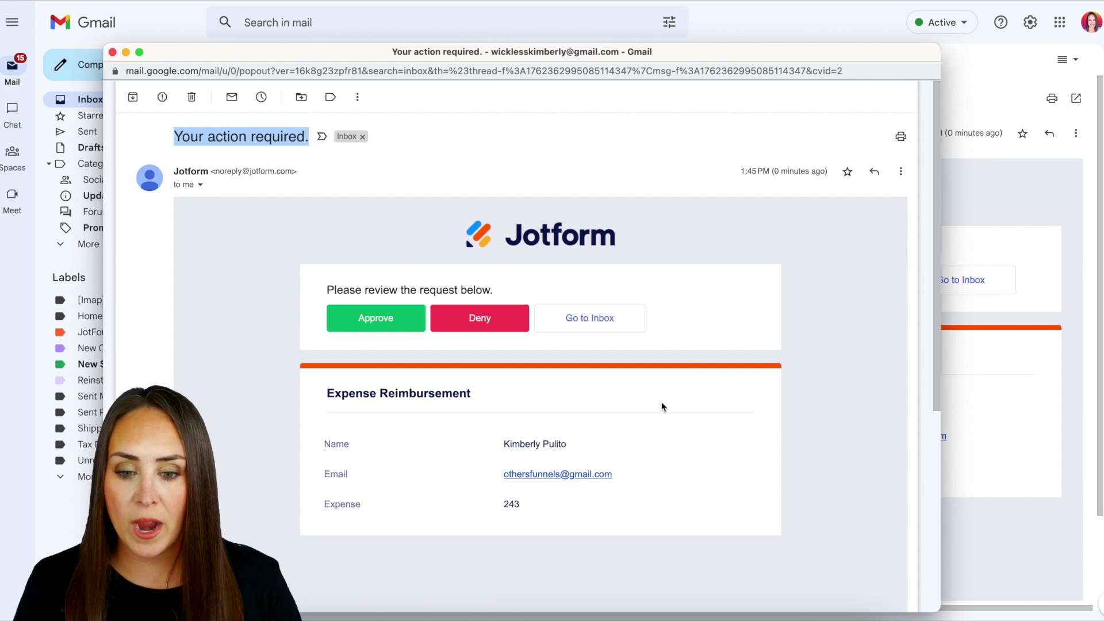
Approve the 243 expense from the 'Your action required.' email in Gmail
left_click(744, 485)
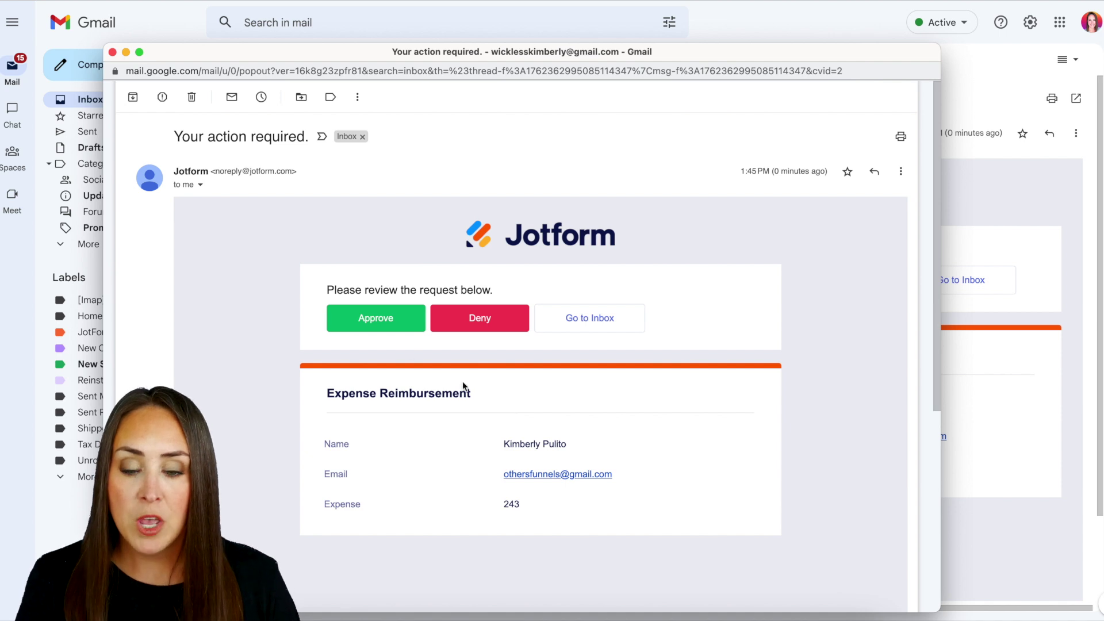
left_click(374, 320)
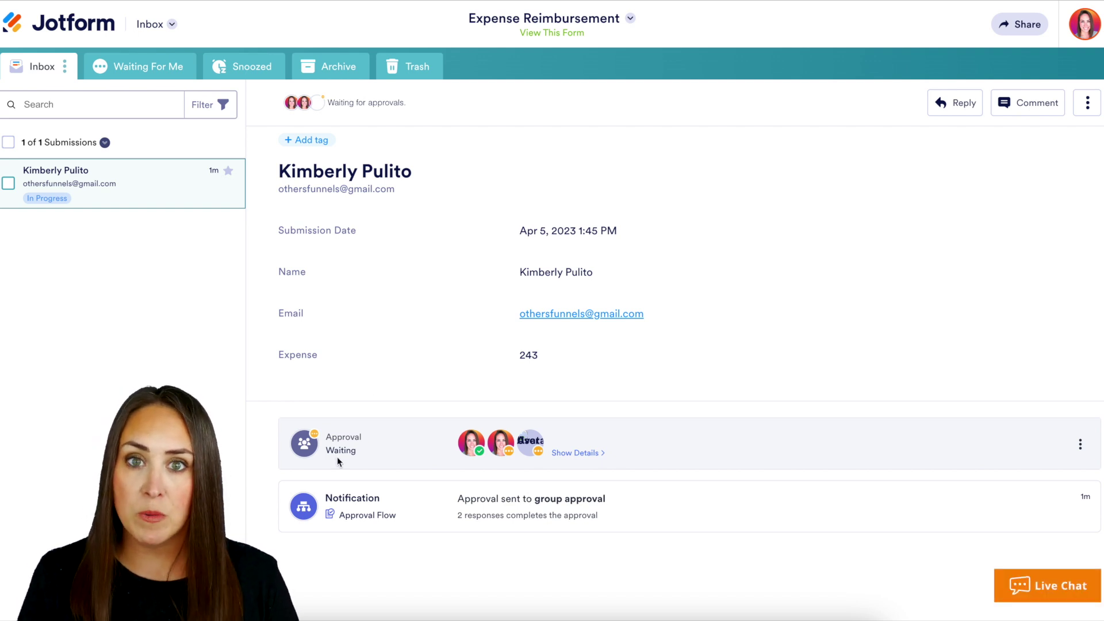
Show each approver's status and take over the second approver's pending task
left_click(582, 453)
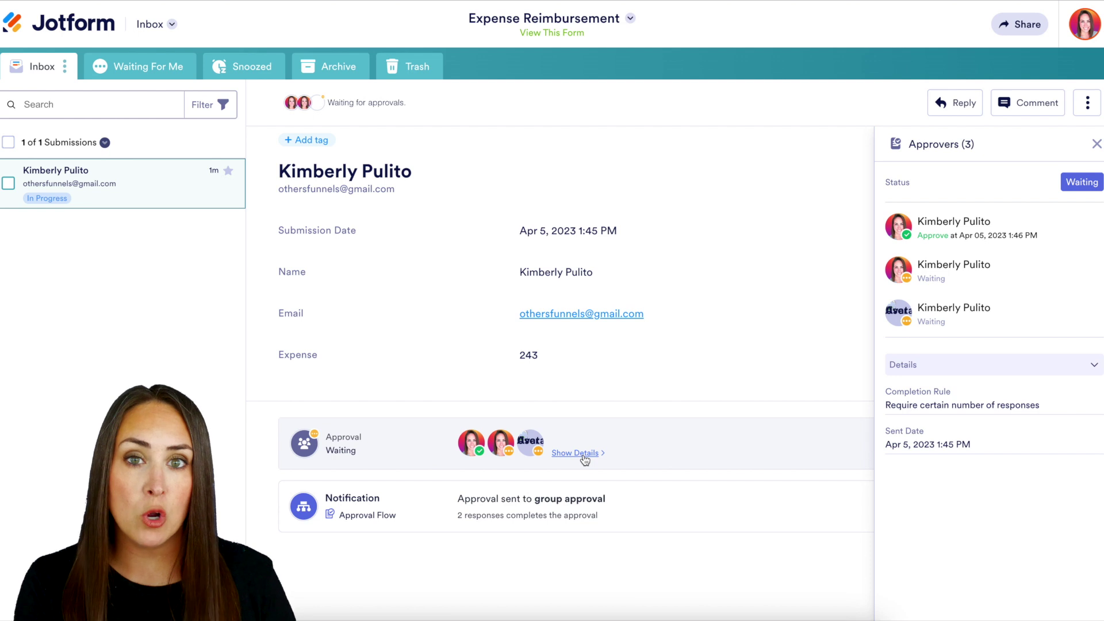
mouse_move(1069, 274)
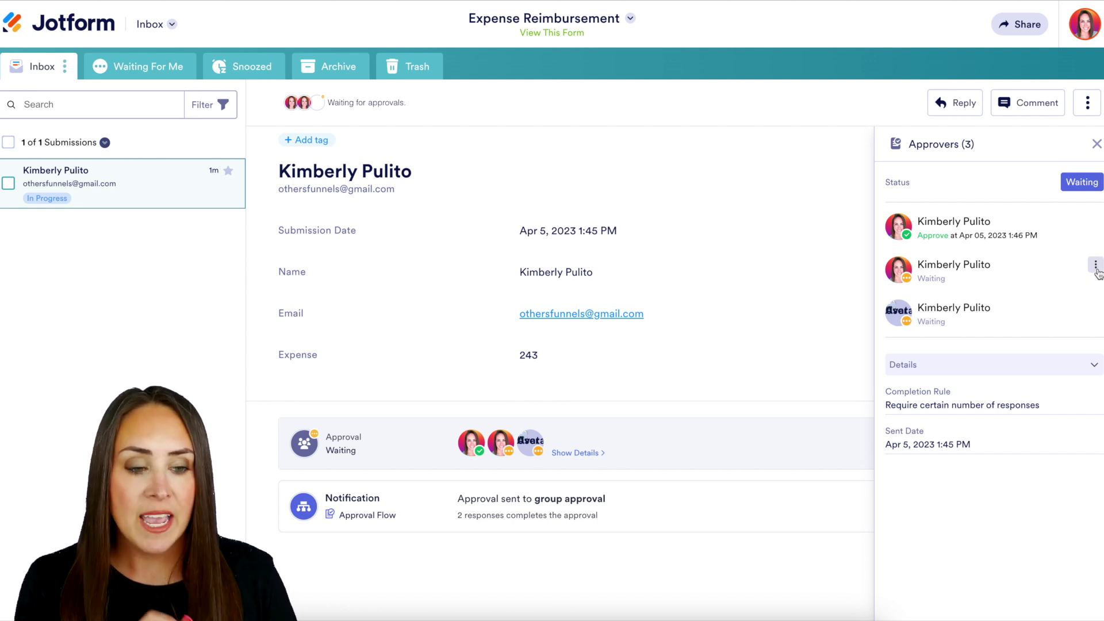
left_click(1095, 268)
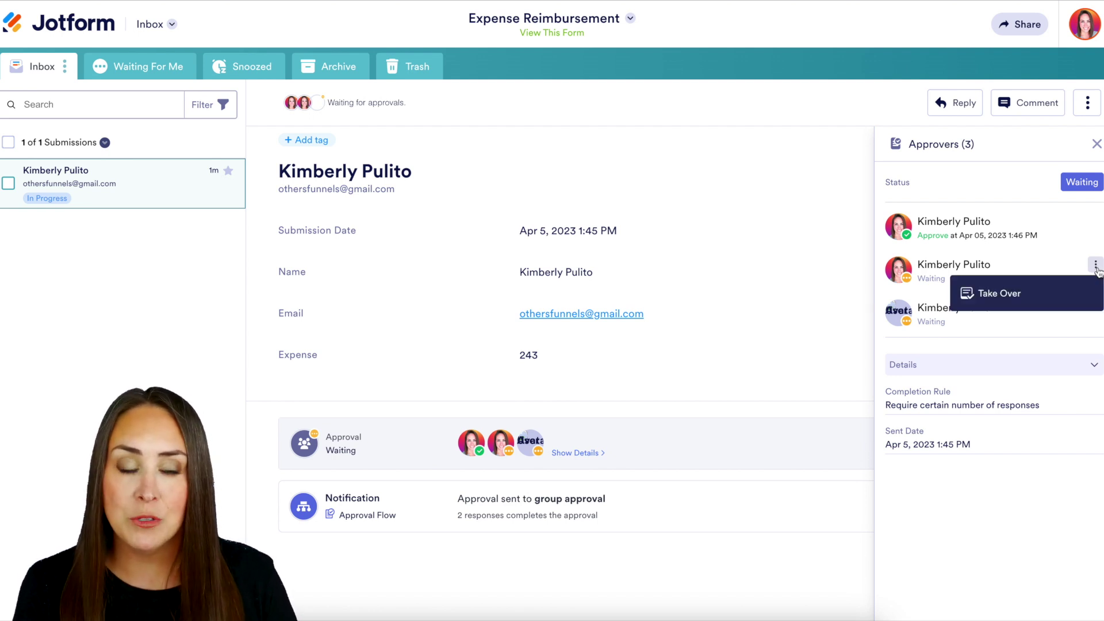
left_click(1035, 295)
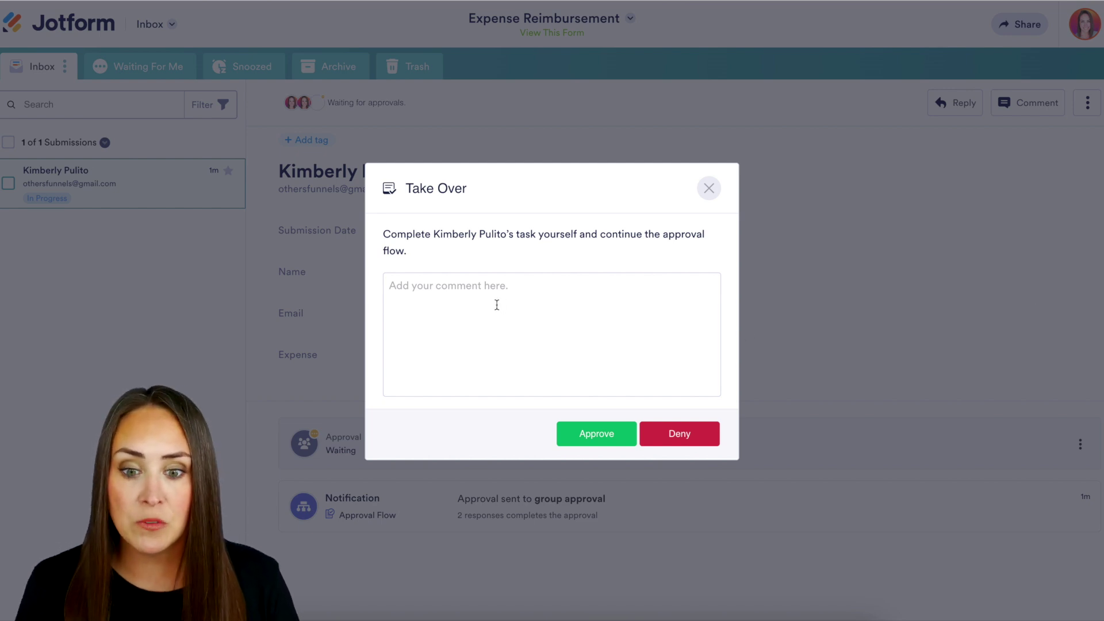
Approve the 243 expense for the second approver and review the updated approval timeline
left_click(609, 444)
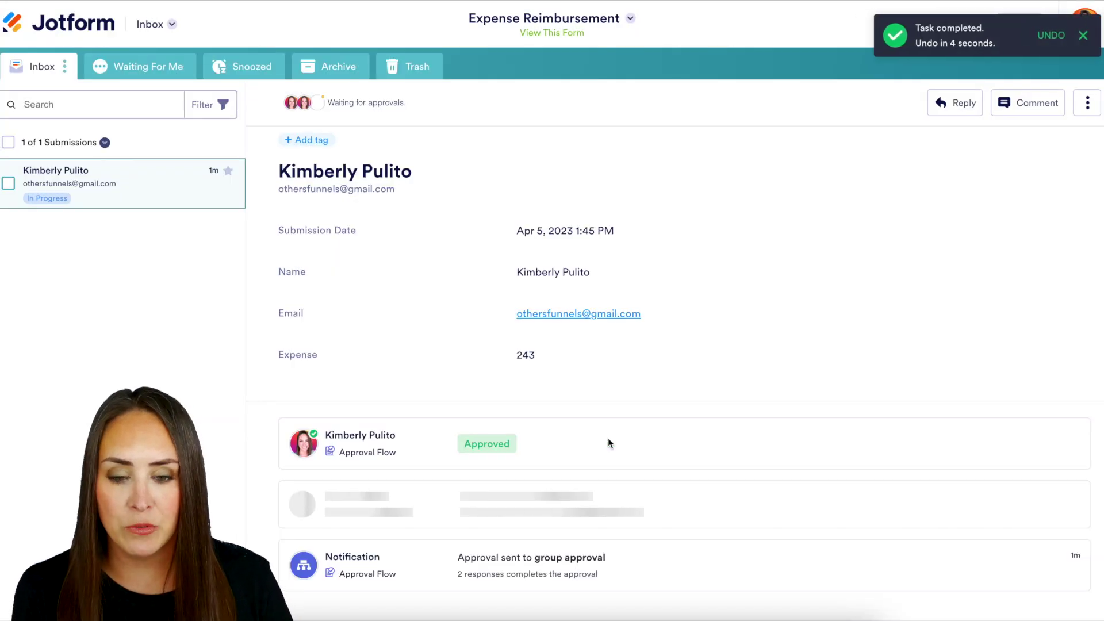
scroll(608, 437, "down", 2)
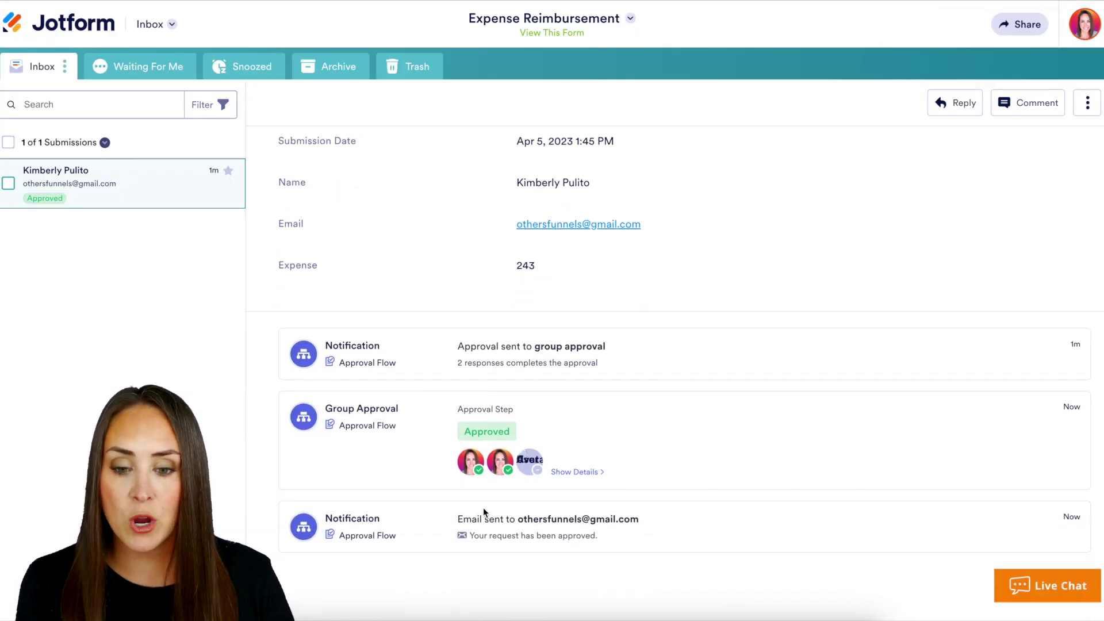